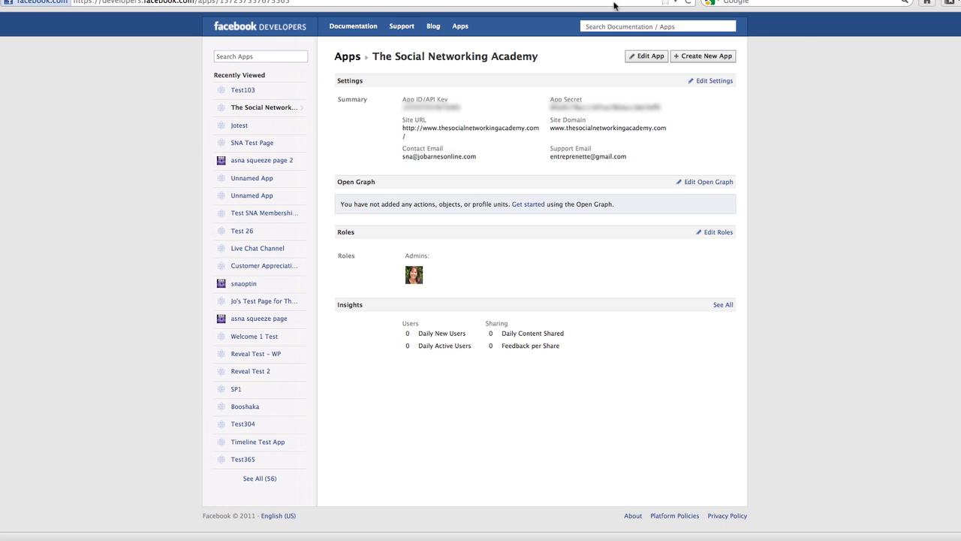
Step: Check The Social Networking Academy app's settings and its app profile page for the Add to My Page option
{"action": "left_click", "coordinate": [718, 80]}
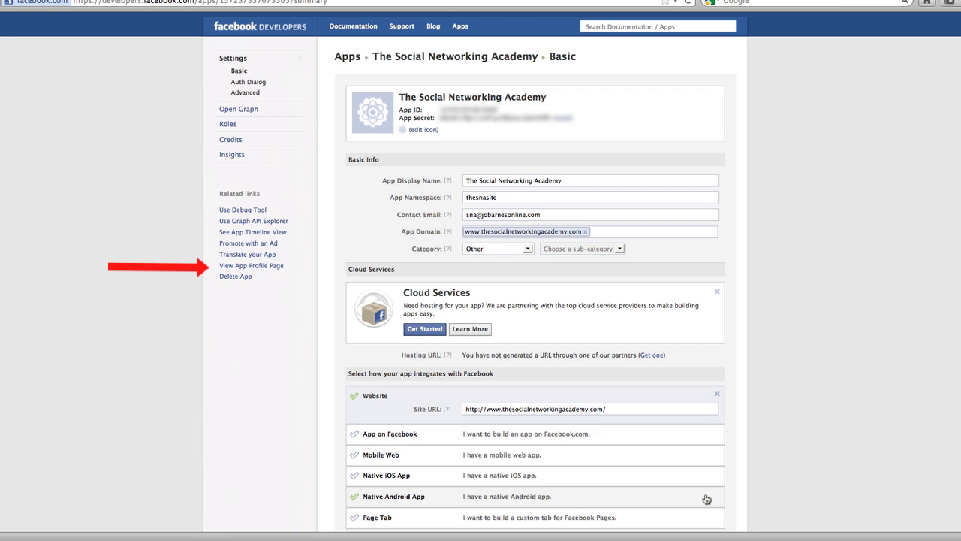
{"action": "left_click", "coordinate": [251, 266]}
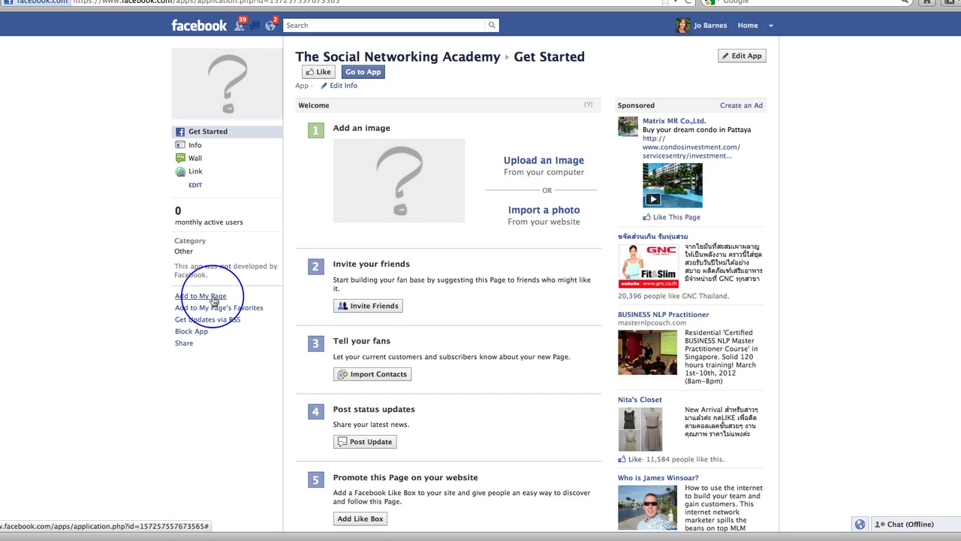
{"action": "left_click", "coordinate": [3, 6]}
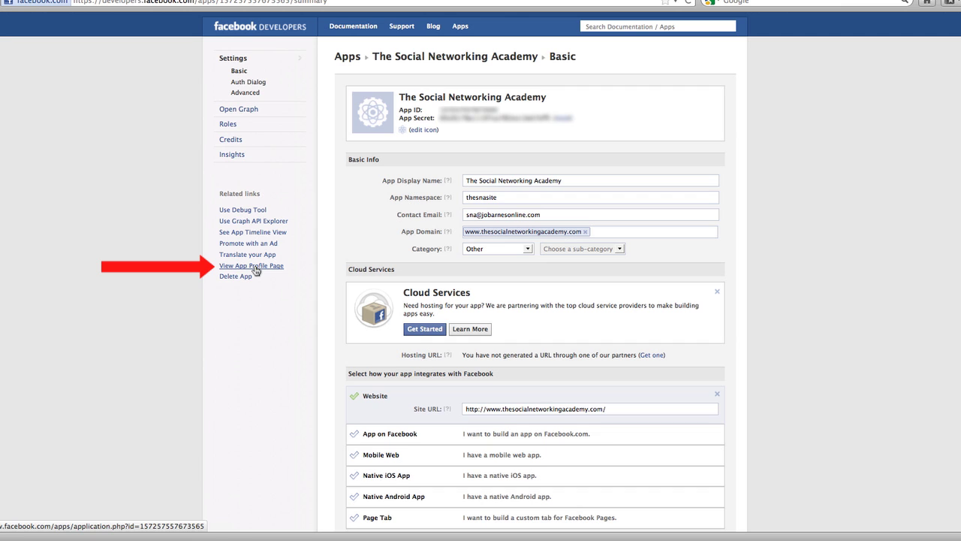
{"action": "left_click", "coordinate": [256, 271]}
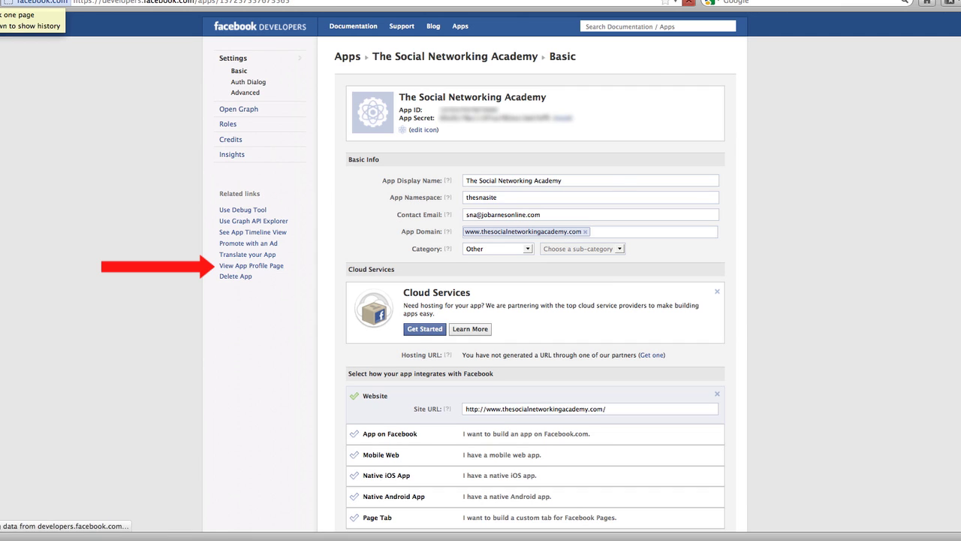
{"action": "left_click", "coordinate": [3, 3]}
Step: Examine the Test103 app's basic settings and related links for a way to view its profile page
{"action": "left_click", "coordinate": [245, 109]}
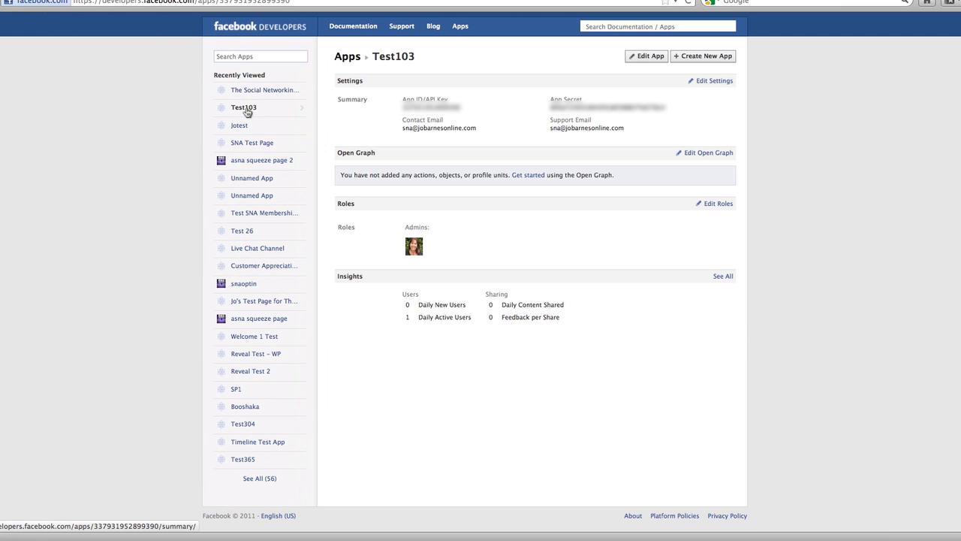
{"action": "left_click", "coordinate": [714, 81]}
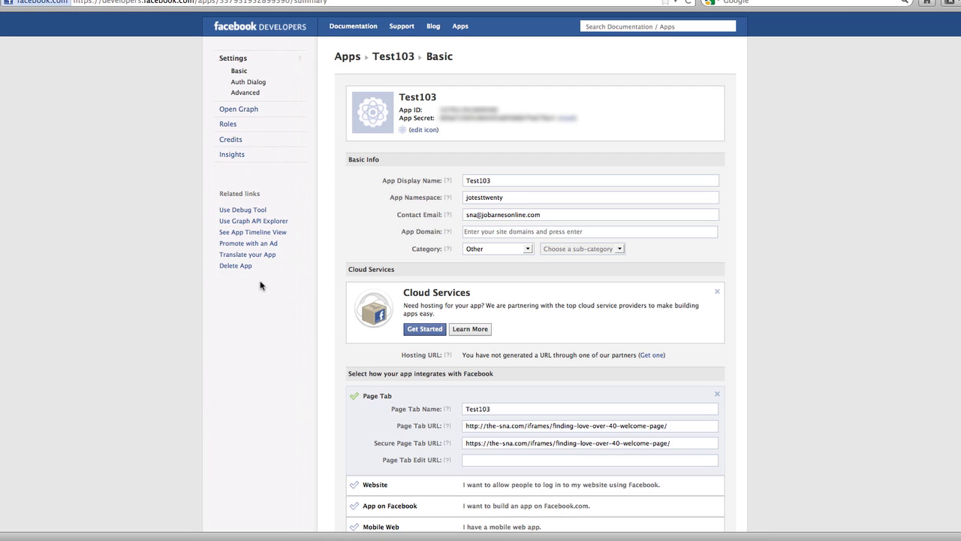
{"action": "left_click", "coordinate": [6, 0]}
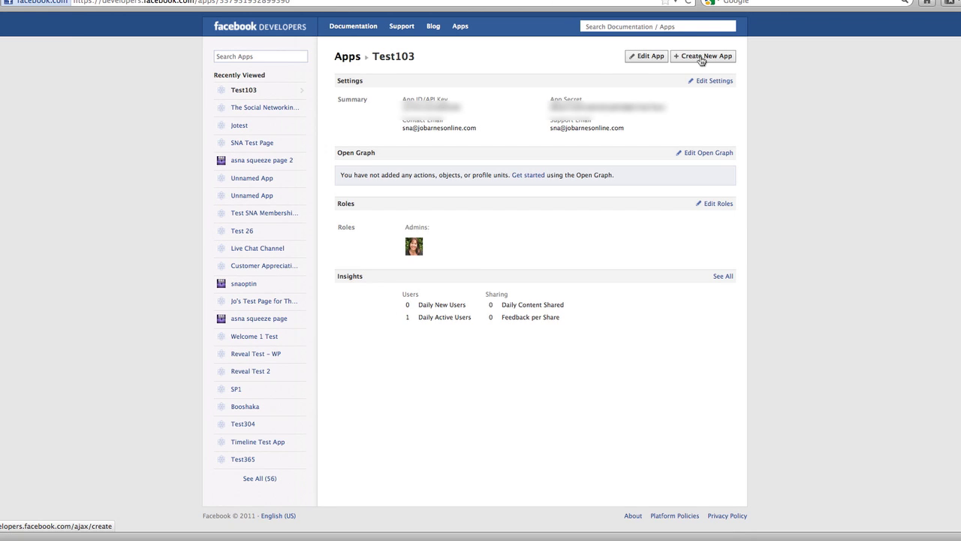
Step: Create a new app with display name Test225 and namespace jotestonehundred, agreeing to the Facebook Platform Policies
{"action": "left_click", "coordinate": [702, 58]}
{"action": "left_click", "coordinate": [450, 117]}
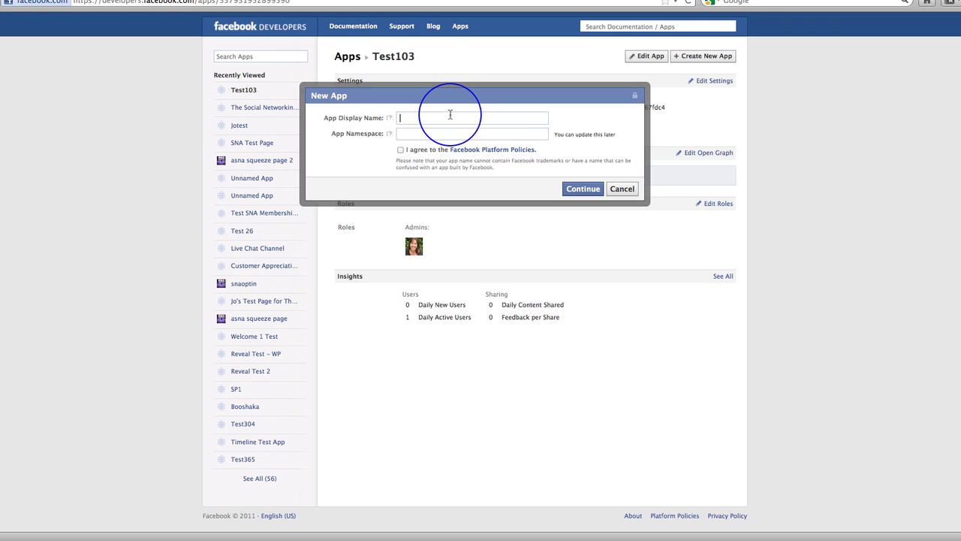
{"action": "type", "text": "Test225"}
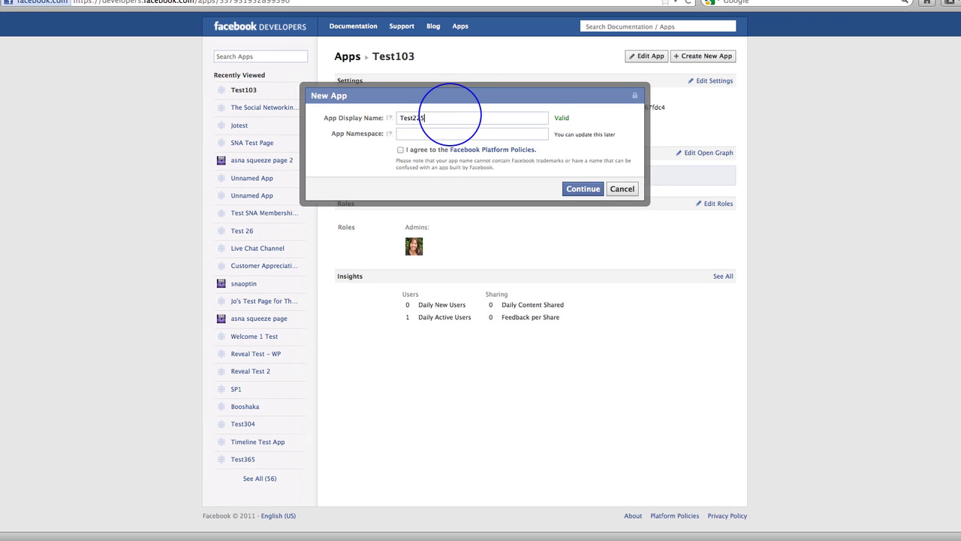
{"action": "left_click", "coordinate": [432, 133]}
{"action": "type", "text": "jotestonehundred"}
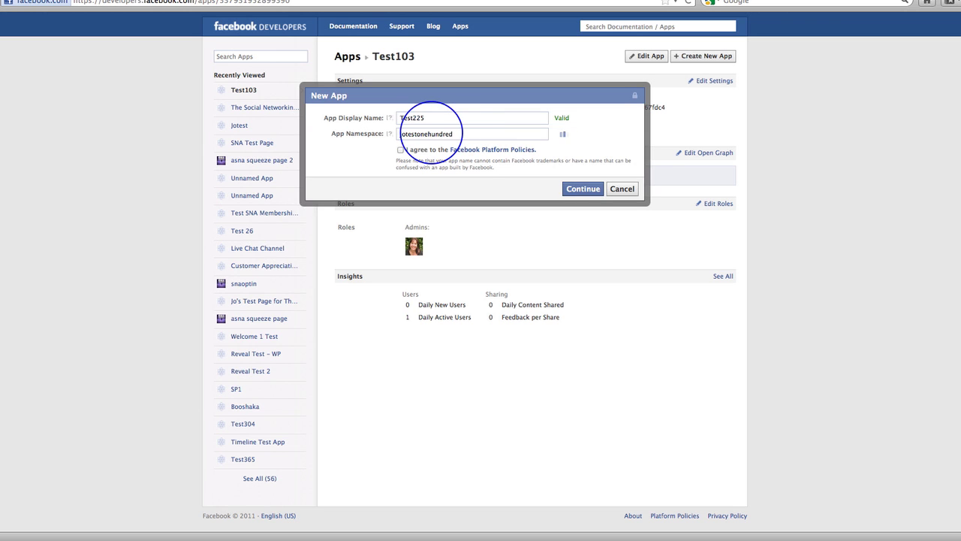
{"action": "left_click", "coordinate": [401, 150]}
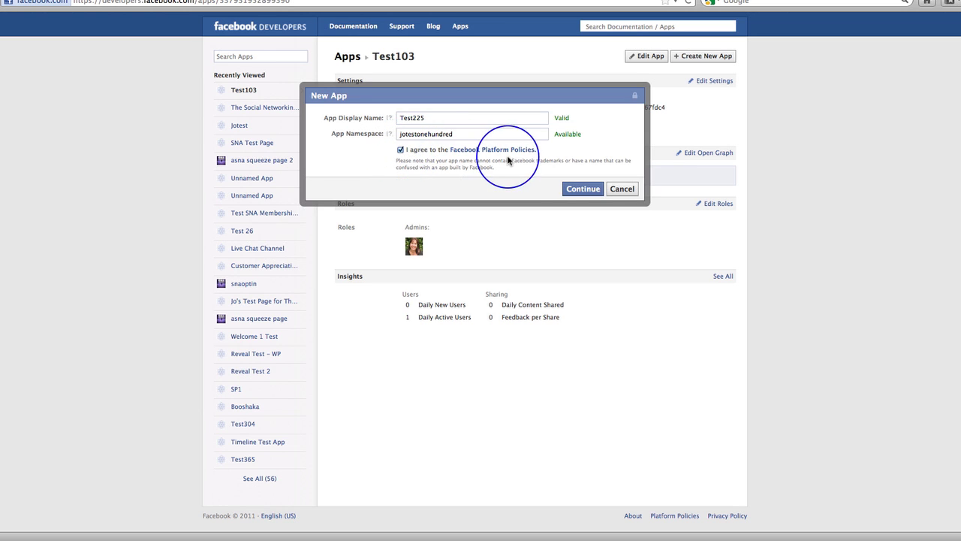
{"action": "left_click", "coordinate": [592, 194]}
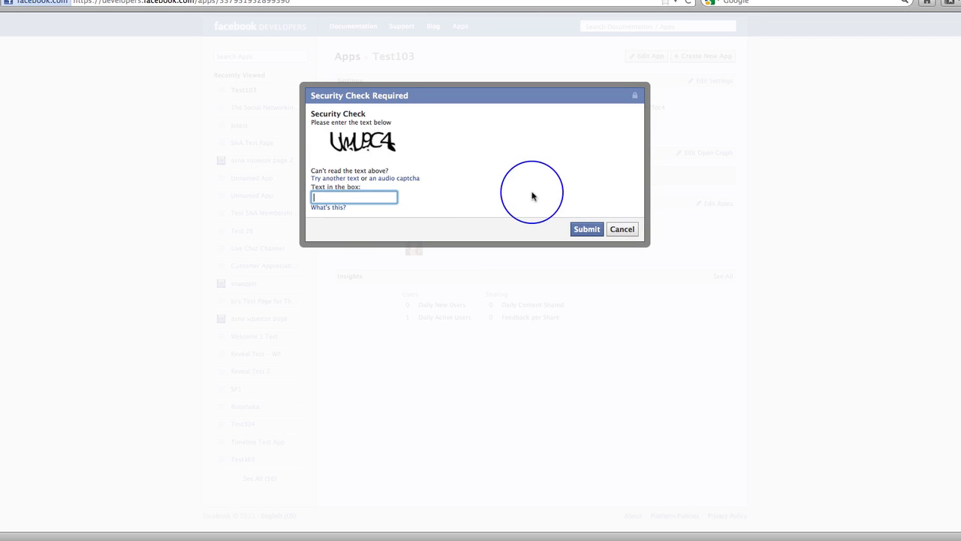
Step: Request a different security check text, enter the captcha code and submit it
{"action": "left_click", "coordinate": [346, 180]}
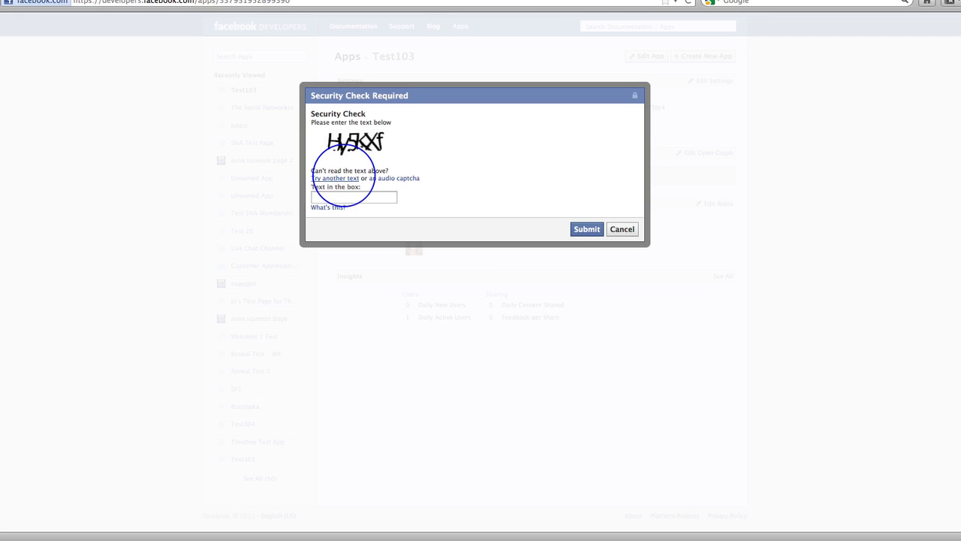
{"action": "left_click", "coordinate": [332, 197]}
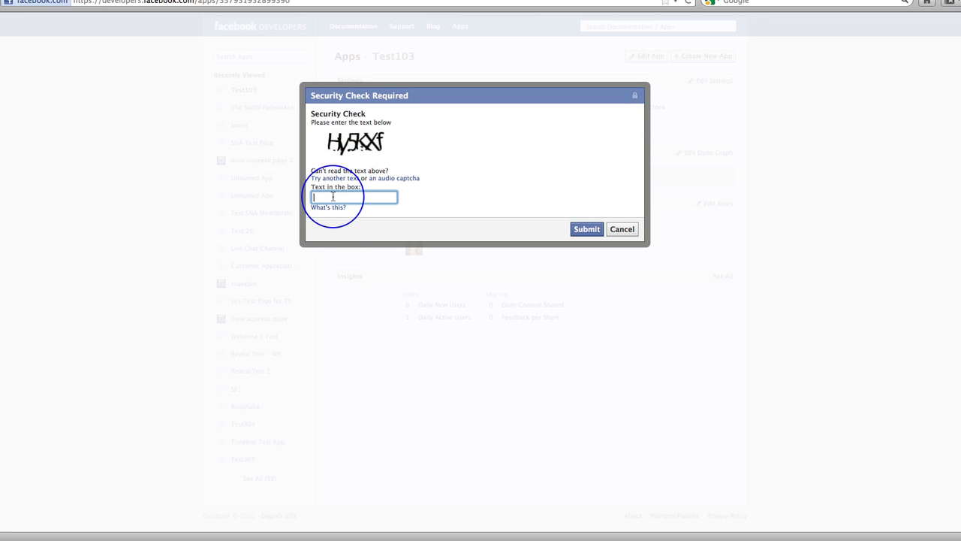
{"action": "type", "text": "Hy5KXf"}
{"action": "left_click", "coordinate": [588, 230]}
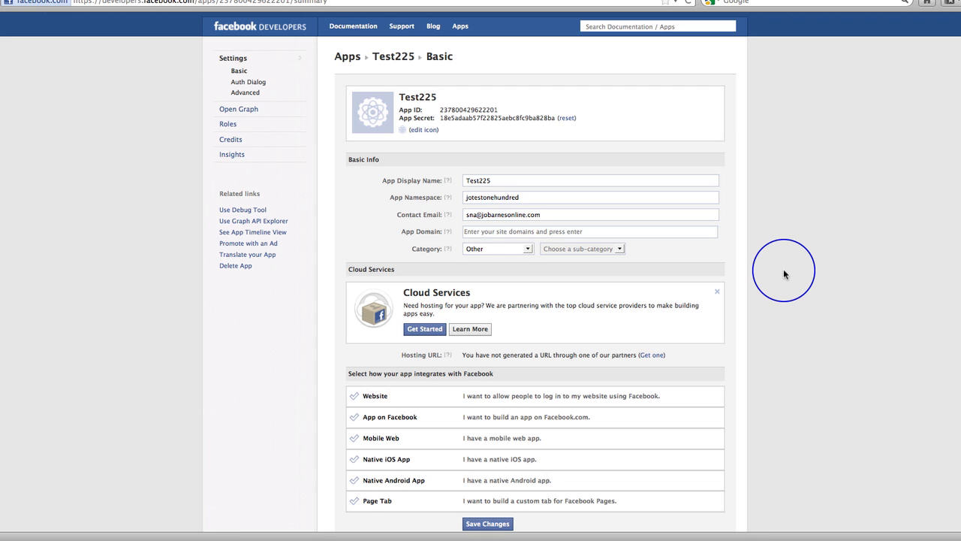
Step: Enable the Page Tab integration for the Test225 app
{"action": "scroll", "coordinate": [784, 274], "scroll_direction": "down", "scroll_amount": 3}
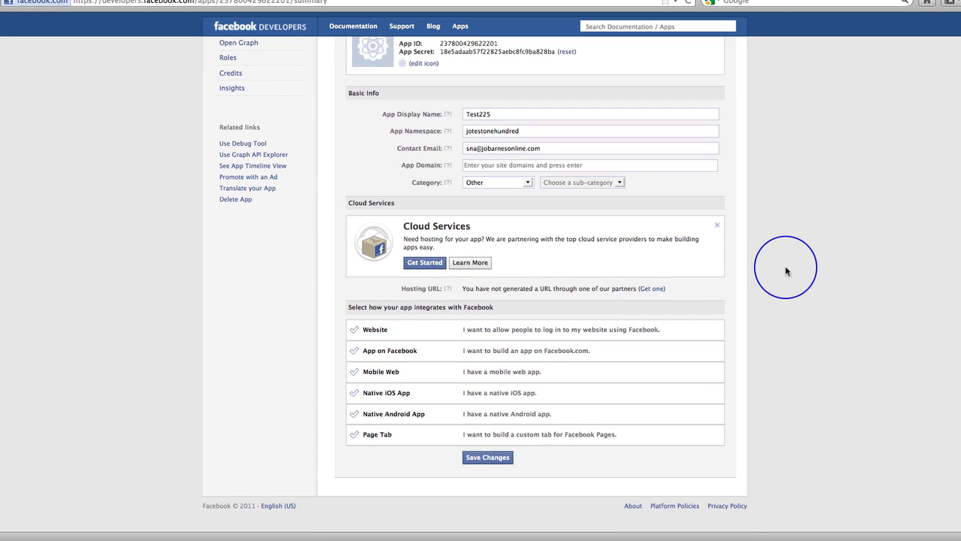
{"action": "left_click", "coordinate": [540, 436]}
{"action": "scroll", "coordinate": [809, 435], "scroll_direction": "down", "scroll_amount": 3}
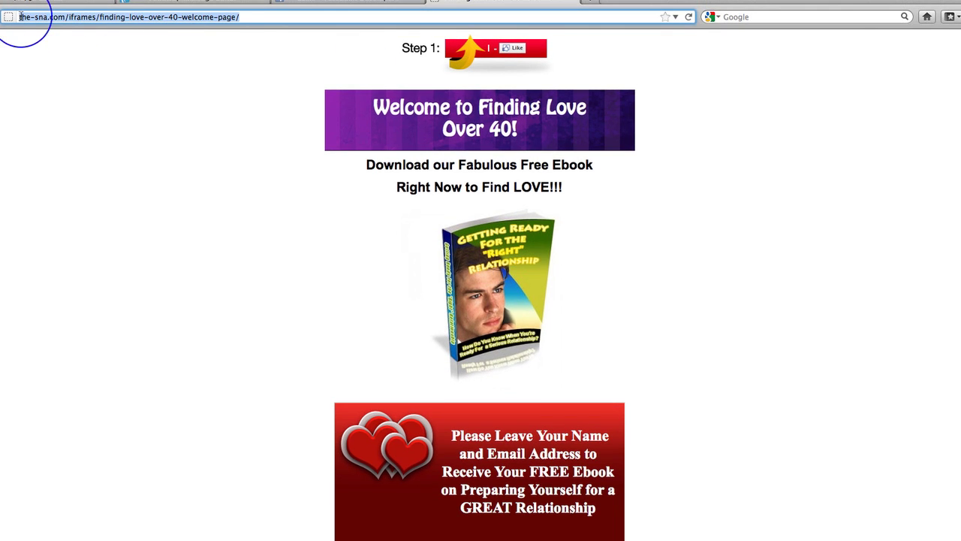
Step: Copy the Finding Love Over 40 welcome page's address and use it as the app's Page Tab URL
{"action": "left_click", "coordinate": [254, 15]}
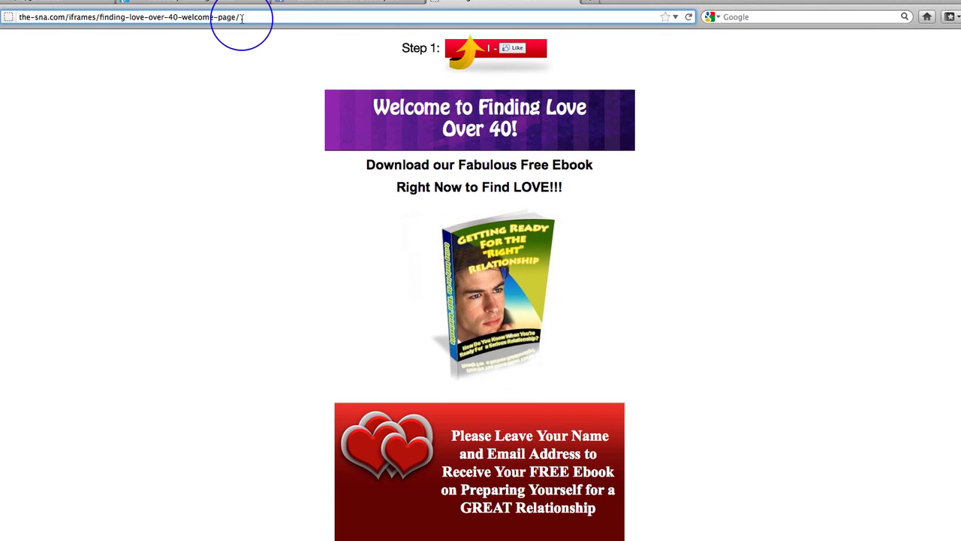
{"action": "left_click_drag", "start_coordinate": [242, 17], "coordinate": [12, 17]}
{"action": "key", "text": "ctrl+c"}
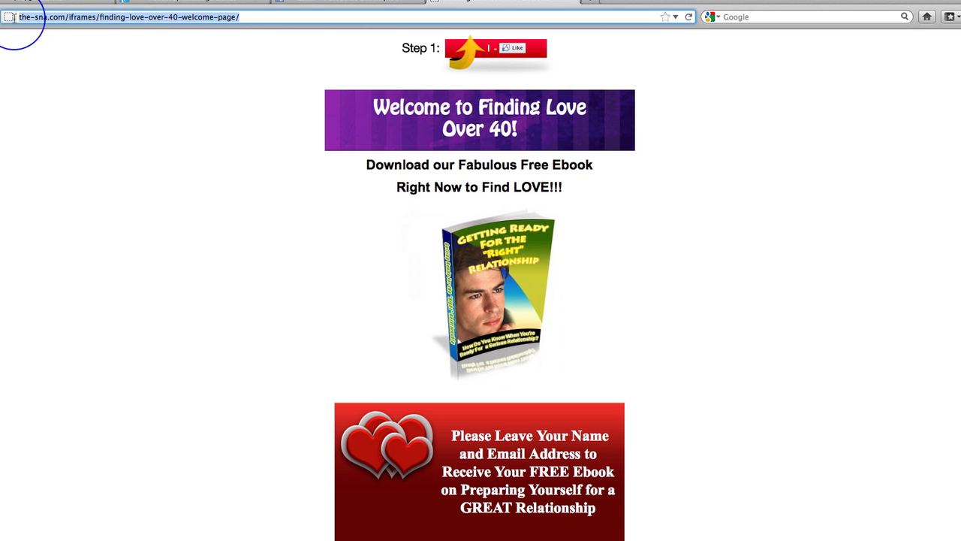
{"action": "left_click", "coordinate": [300, 6]}
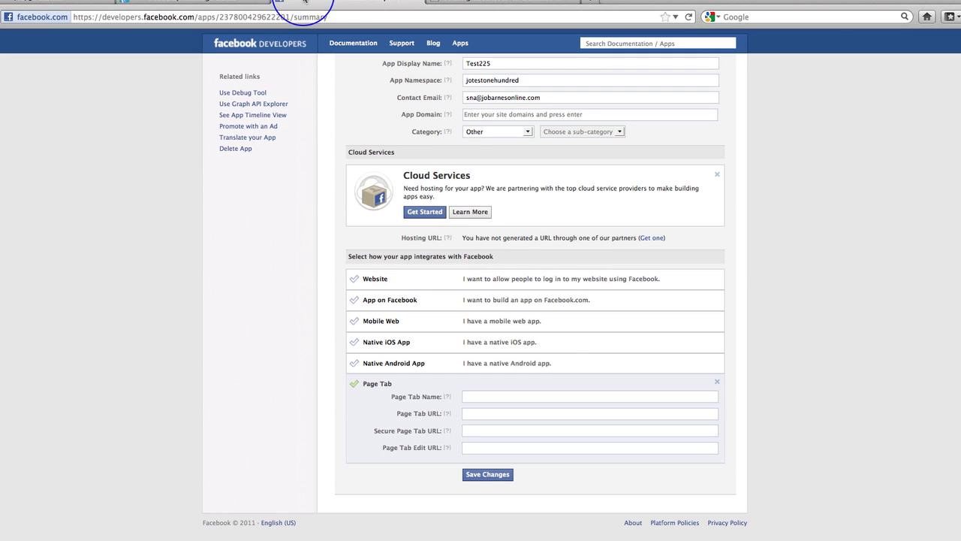
{"action": "left_click", "coordinate": [481, 414]}
{"action": "key", "text": "ctrl+v"}
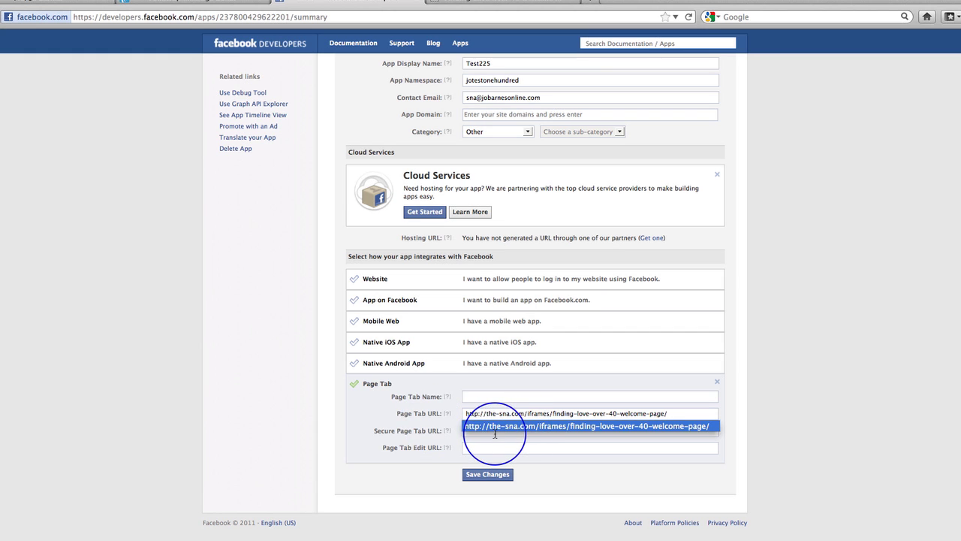
{"action": "left_click", "coordinate": [495, 434]}
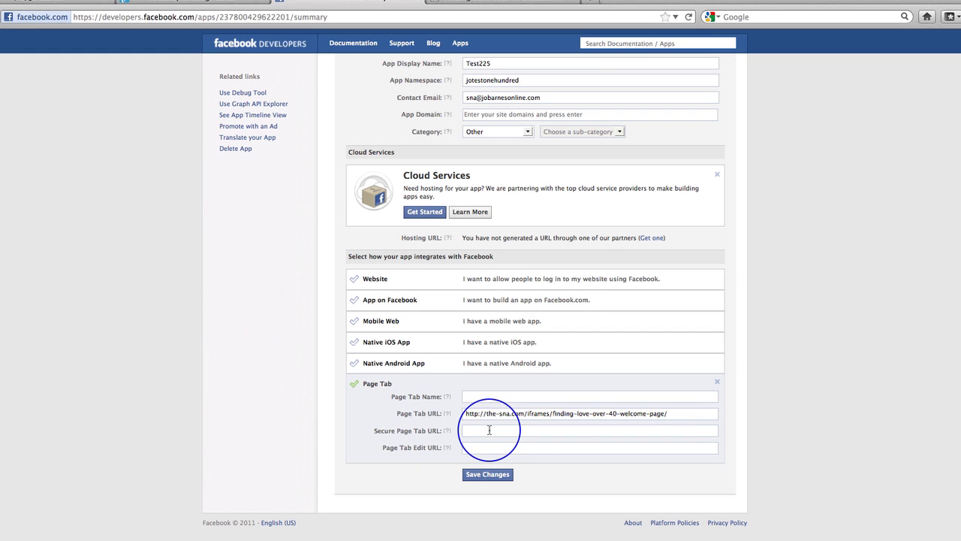
{"action": "key", "text": "ctrl+v"}
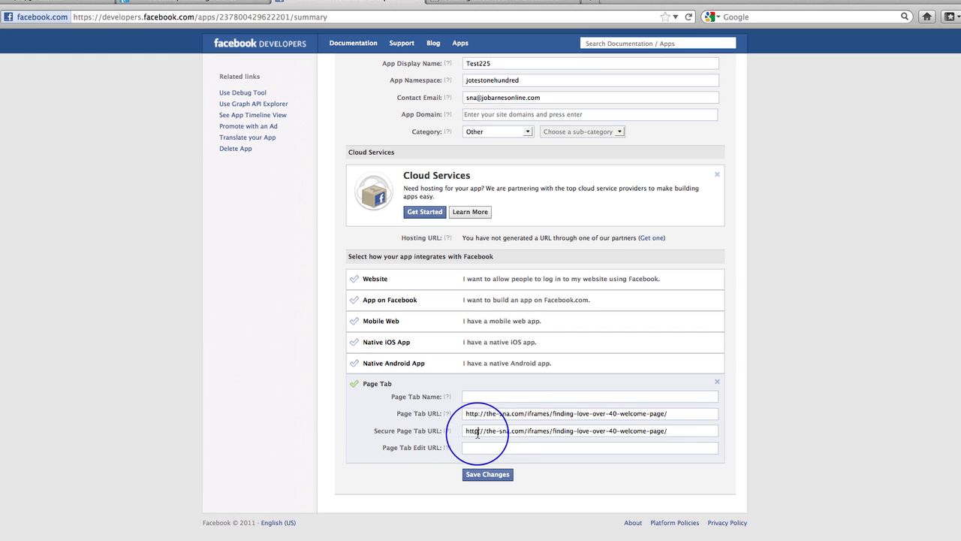
{"action": "type", "text": "s"}
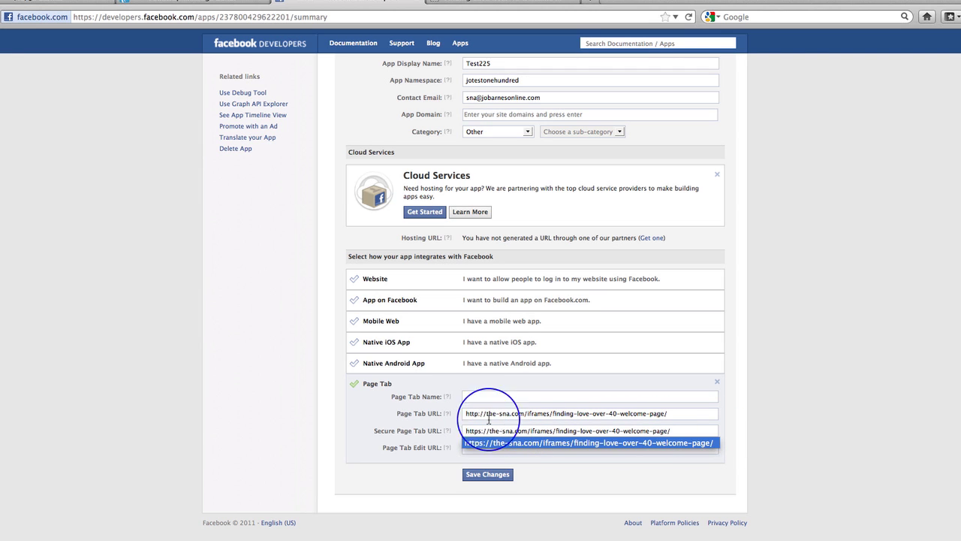
Step: Set the Page Tab Name to Test225 and save the app's changes
{"action": "left_click", "coordinate": [472, 398]}
{"action": "type", "text": "Test"}
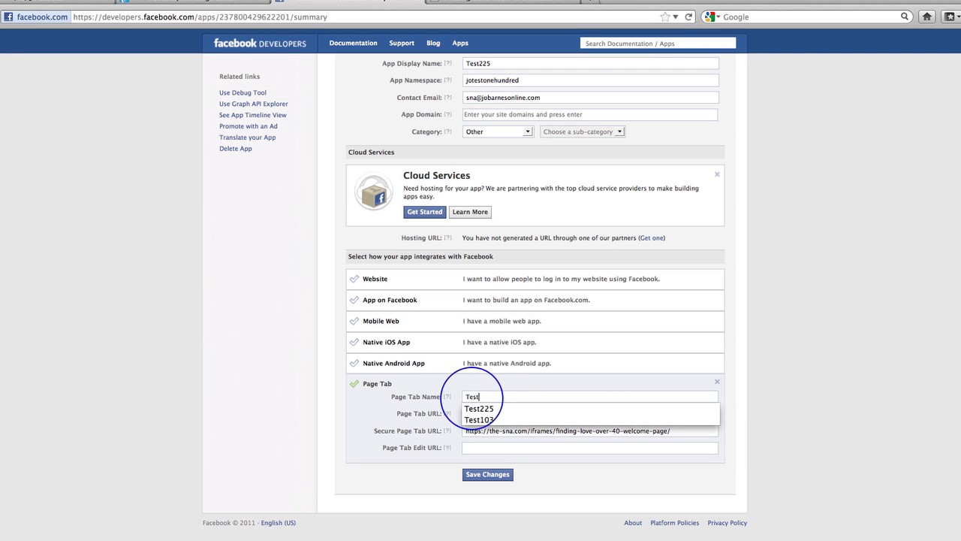
{"action": "left_click", "coordinate": [480, 409]}
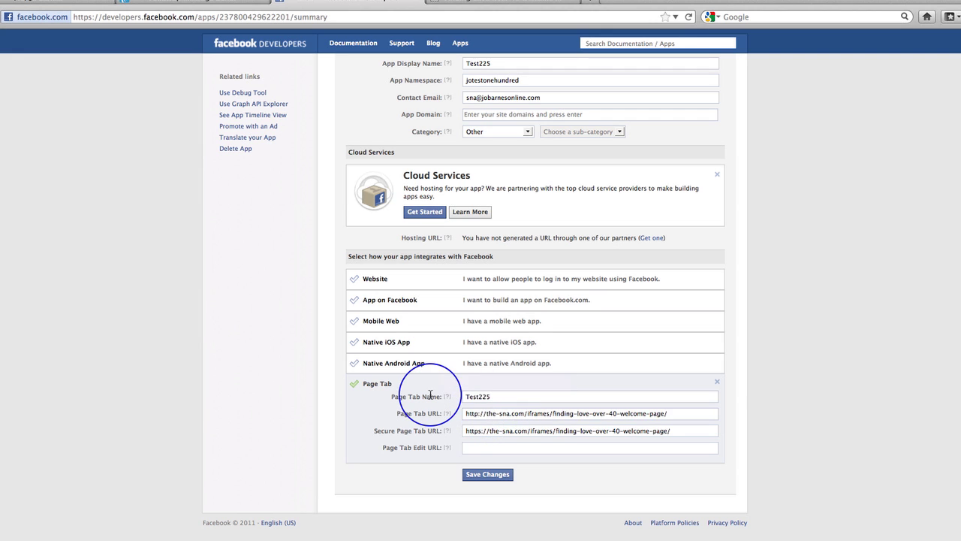
{"action": "left_click", "coordinate": [488, 475]}
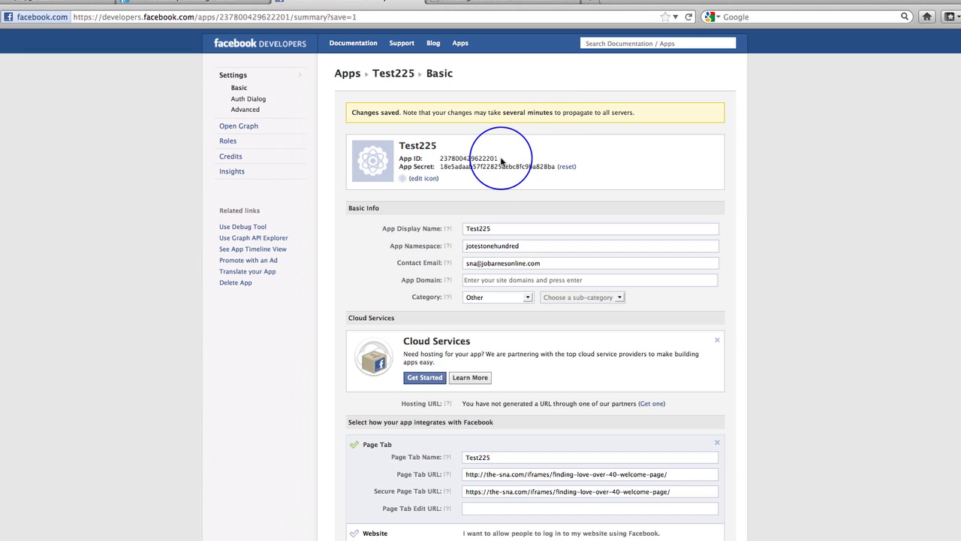
Step: Copy the Test225 app's ID and replace the old ID in the document add page code.rtf with it
{"action": "left_click_drag", "start_coordinate": [437, 159], "coordinate": [544, 159]}
{"action": "key", "text": "super+c"}
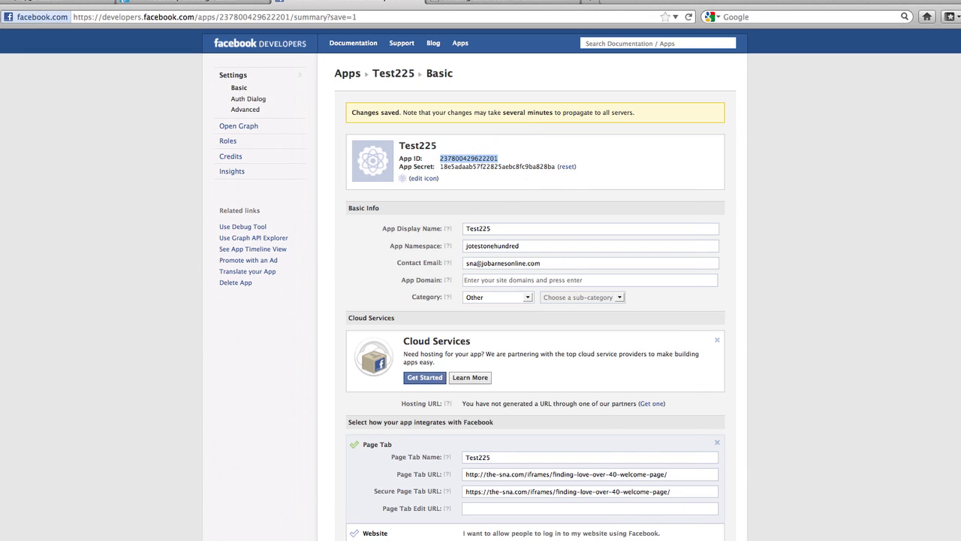
{"action": "key", "text": "super+Tab"}
{"action": "left_click", "coordinate": [393, 257]}
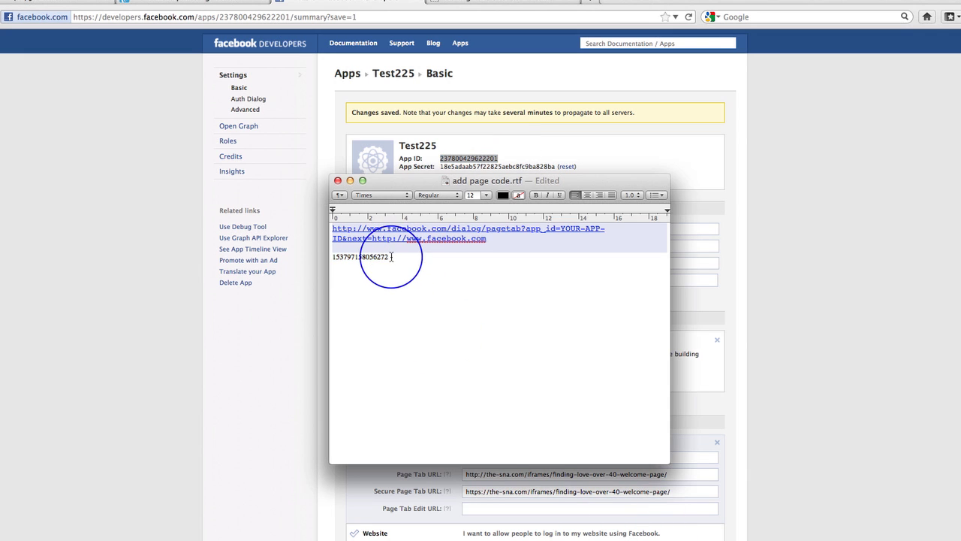
{"action": "left_click_drag", "start_coordinate": [392, 257], "coordinate": [325, 257]}
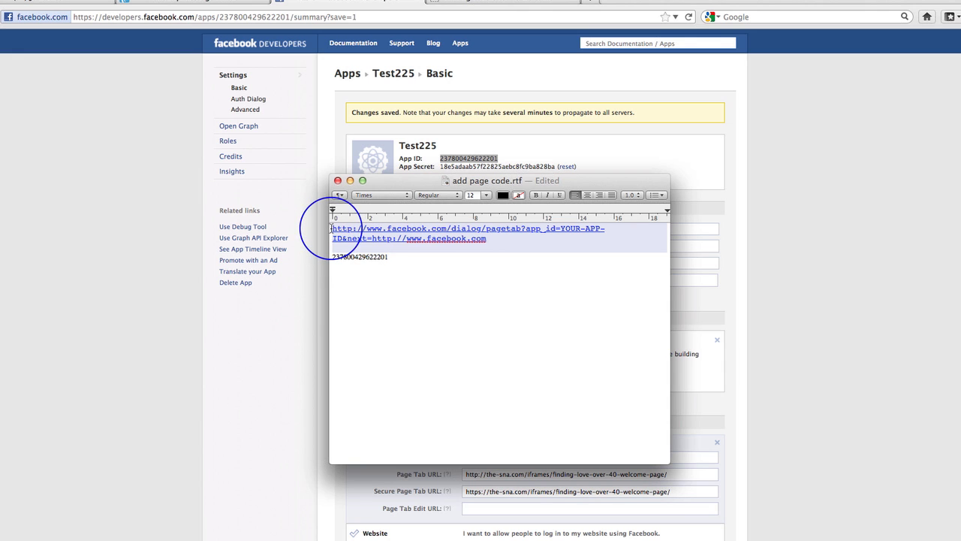
Step: Load the pagetab dialog link from add page code.rtf in a new browser tab, replacing YOUR-APP-ID with the Test225 app's ID
{"action": "left_click_drag", "start_coordinate": [332, 228], "coordinate": [486, 239]}
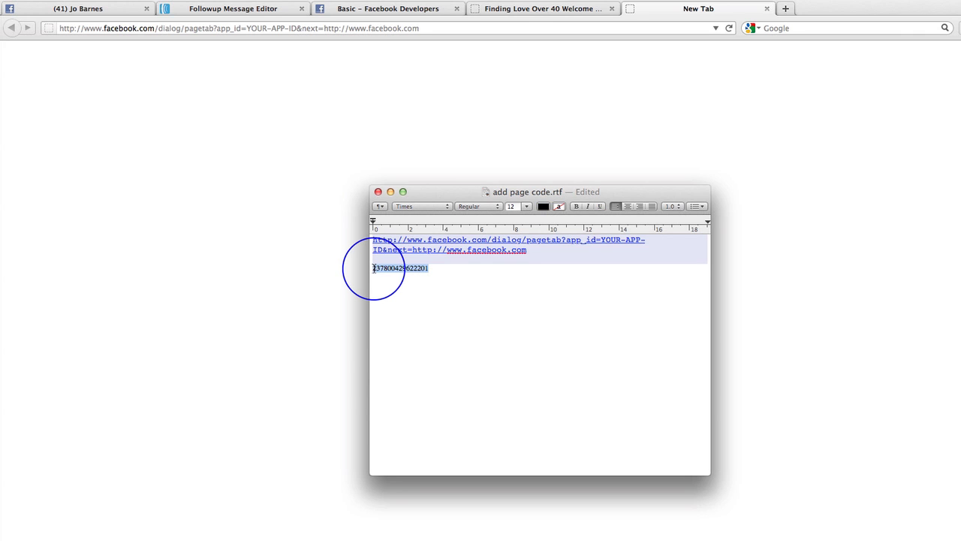
{"action": "left_click", "coordinate": [247, 26]}
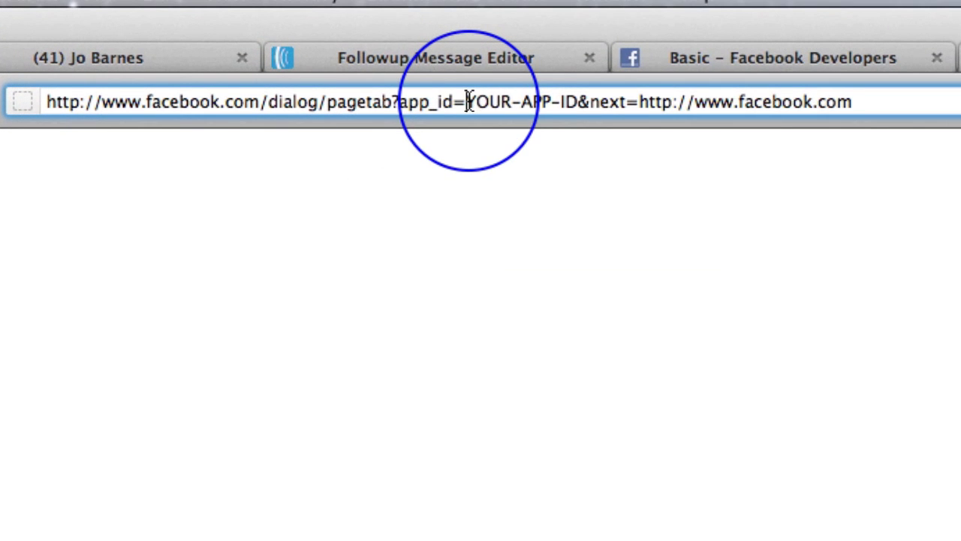
{"action": "left_click_drag", "start_coordinate": [467, 101], "coordinate": [576, 101]}
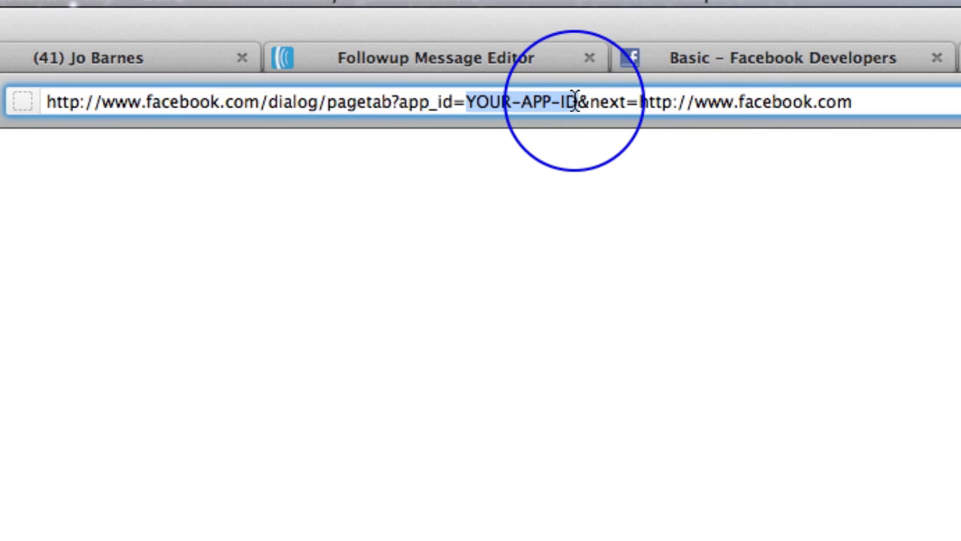
{"action": "key", "text": "super+v"}
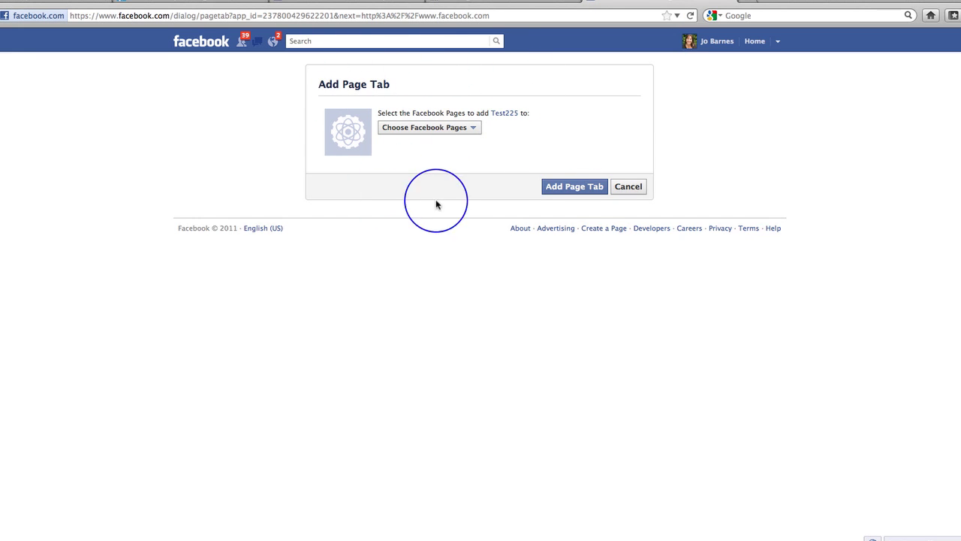
Step: Choose Finding Love Over 40 as the Facebook Page for Test225 and add the page tab
{"action": "left_click", "coordinate": [474, 129]}
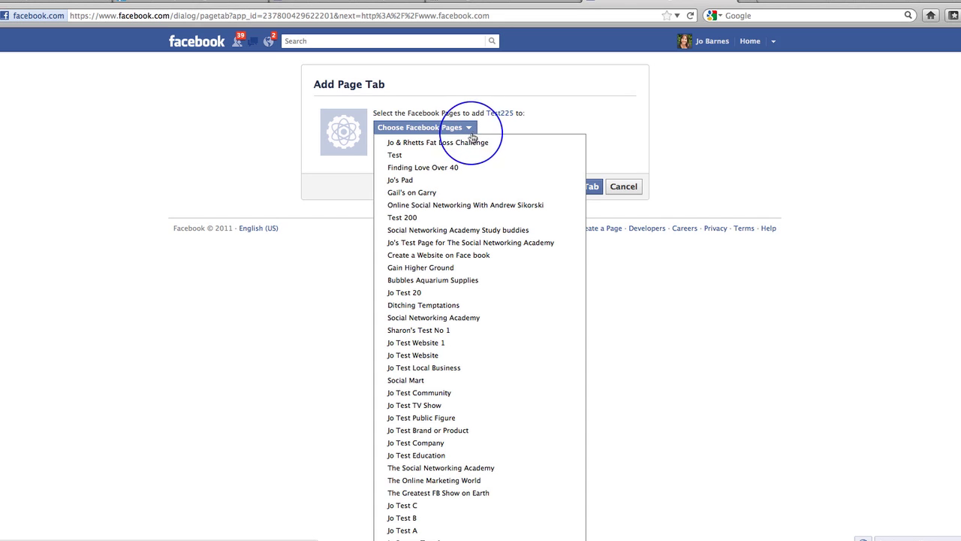
{"action": "left_click", "coordinate": [453, 170]}
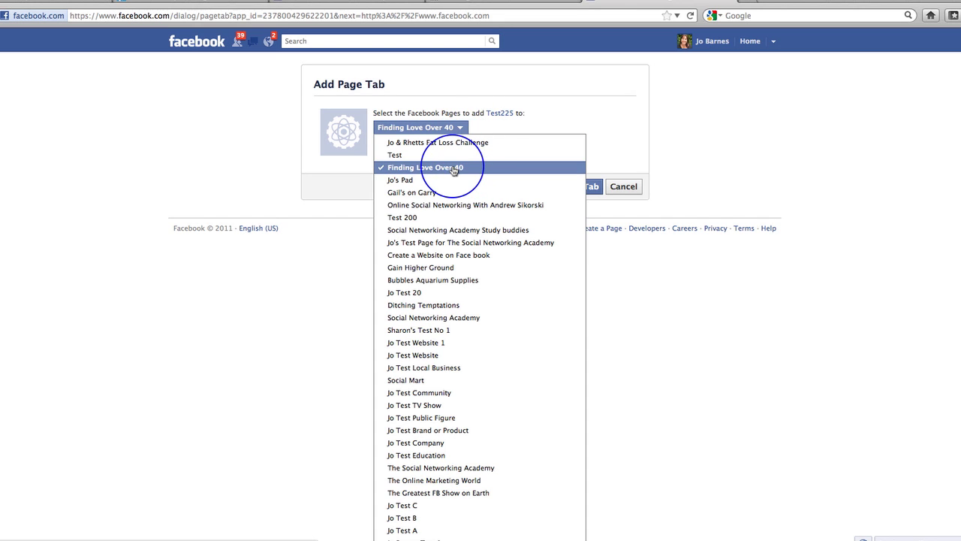
{"action": "left_click", "coordinate": [583, 112]}
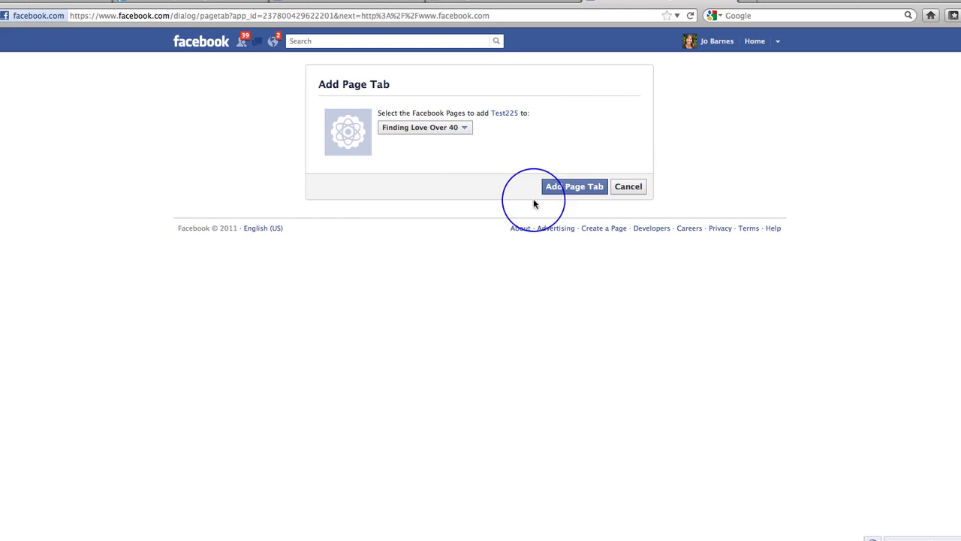
{"action": "left_click", "coordinate": [568, 188]}
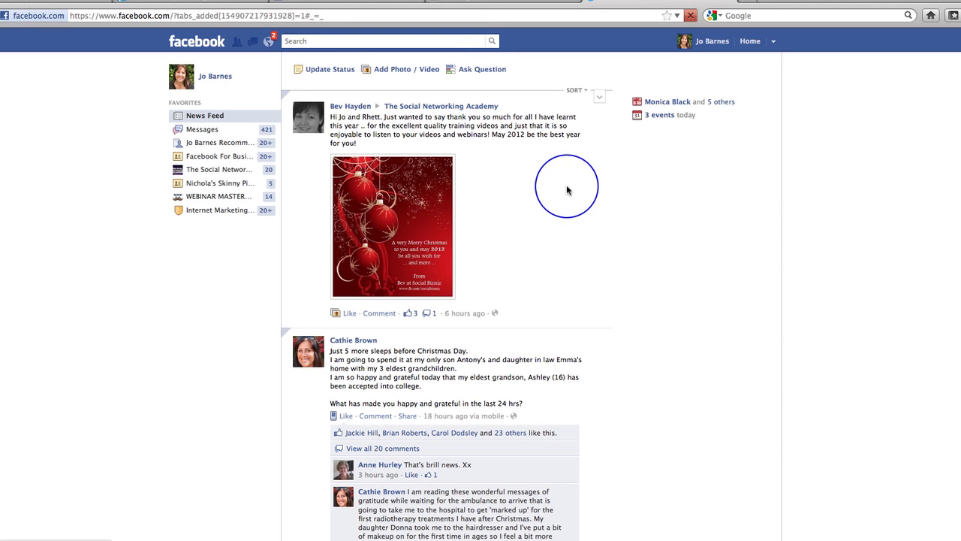
Step: Search Facebook for "find" and open the Finding Love Over 40 page
{"action": "left_click", "coordinate": [293, 41]}
{"action": "type", "text": "find"}
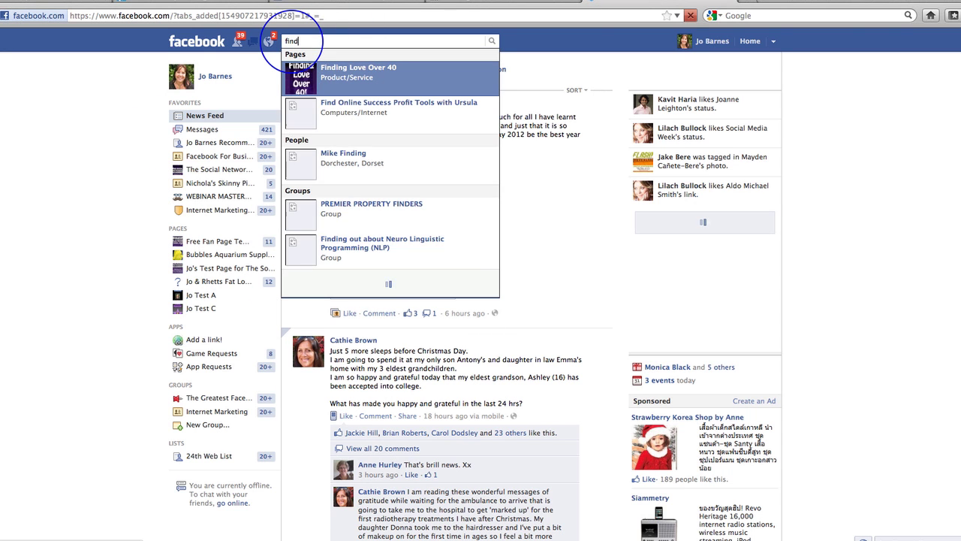
{"action": "left_click", "coordinate": [401, 80]}
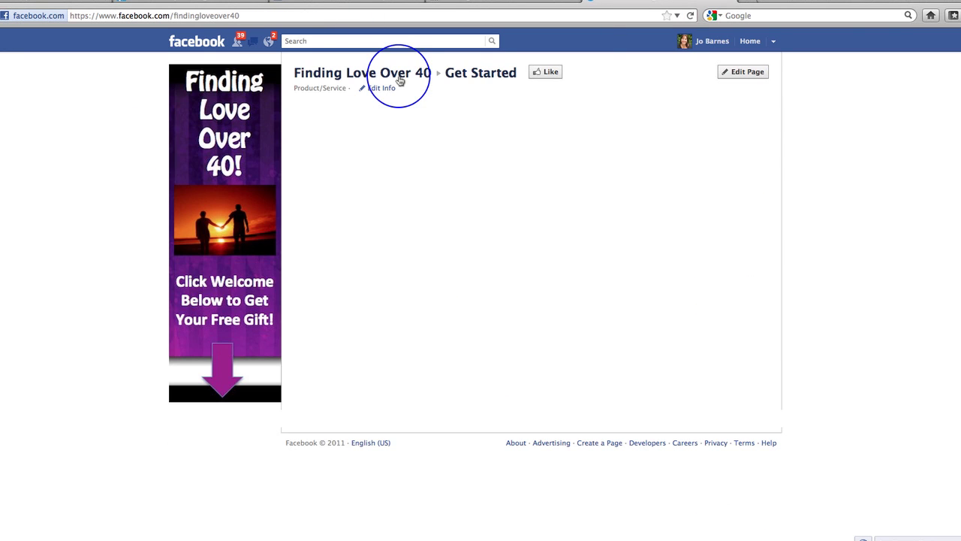
Step: Open the Test225 tab of the Finding Love Over 40 page and look through its whole welcome content
{"action": "scroll", "coordinate": [319, 334], "scroll_direction": "down", "scroll_amount": 3}
{"action": "scroll", "coordinate": [319, 334], "scroll_direction": "down", "scroll_amount": 1}
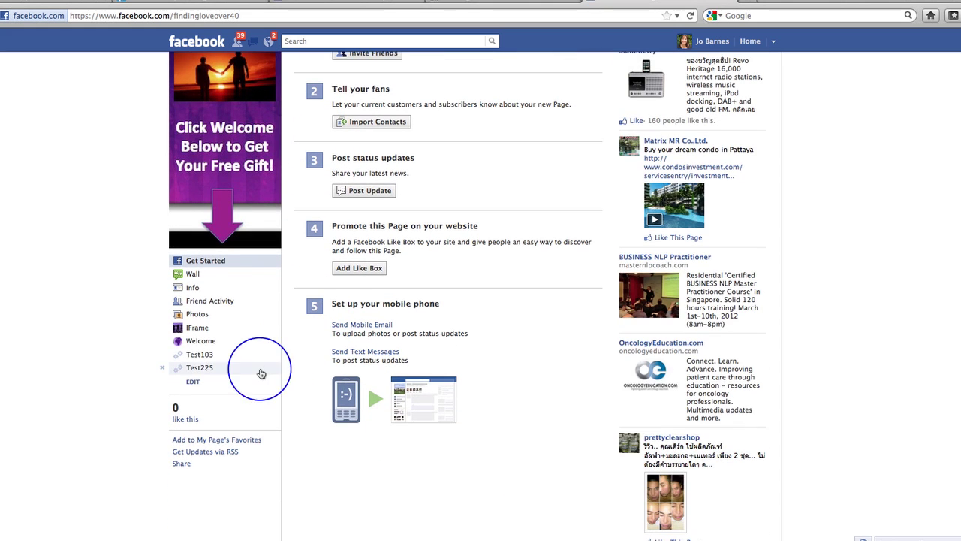
{"action": "mouse_move", "coordinate": [203, 369]}
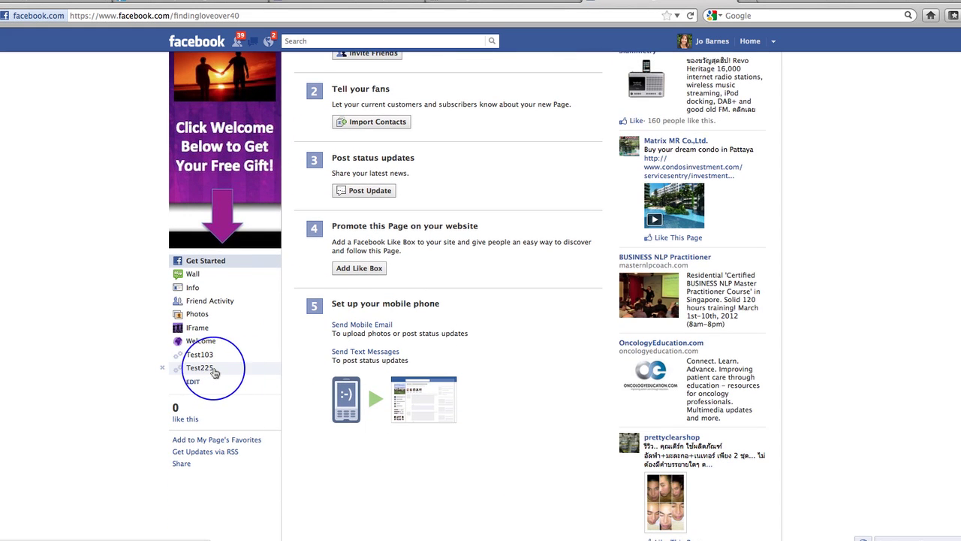
{"action": "left_click", "coordinate": [202, 373]}
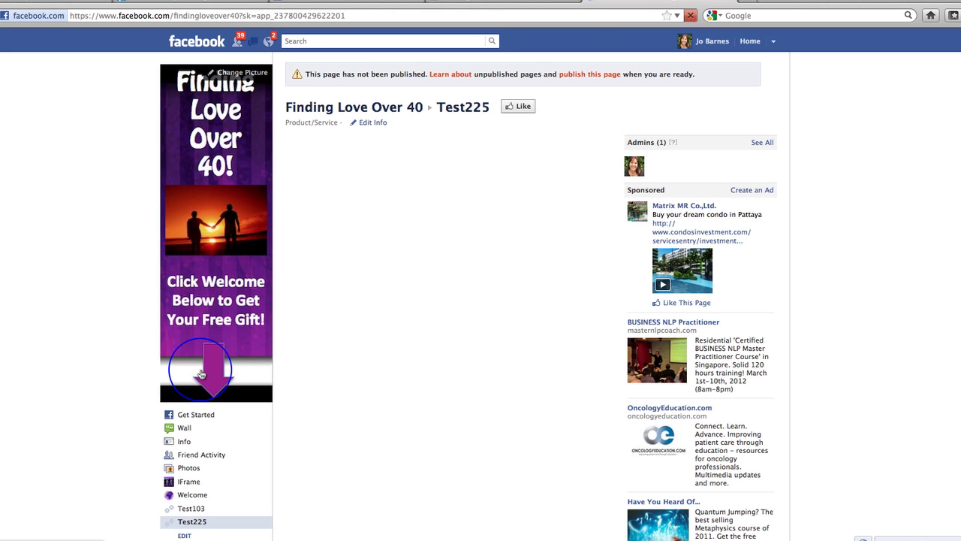
{"action": "scroll", "coordinate": [659, 379], "scroll_direction": "down", "scroll_amount": 1}
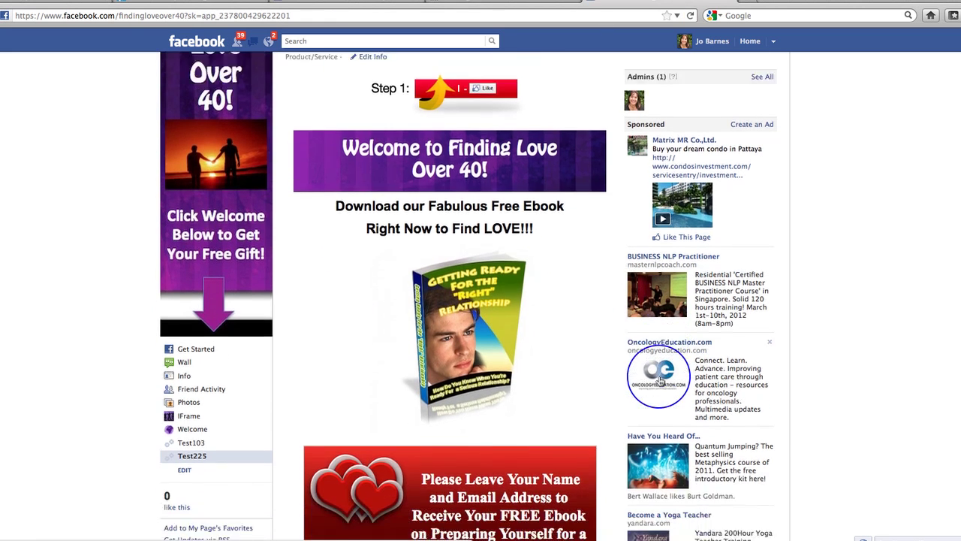
{"action": "scroll", "coordinate": [659, 379], "scroll_direction": "down", "scroll_amount": 3}
{"action": "scroll", "coordinate": [660, 379], "scroll_direction": "up", "scroll_amount": 4}
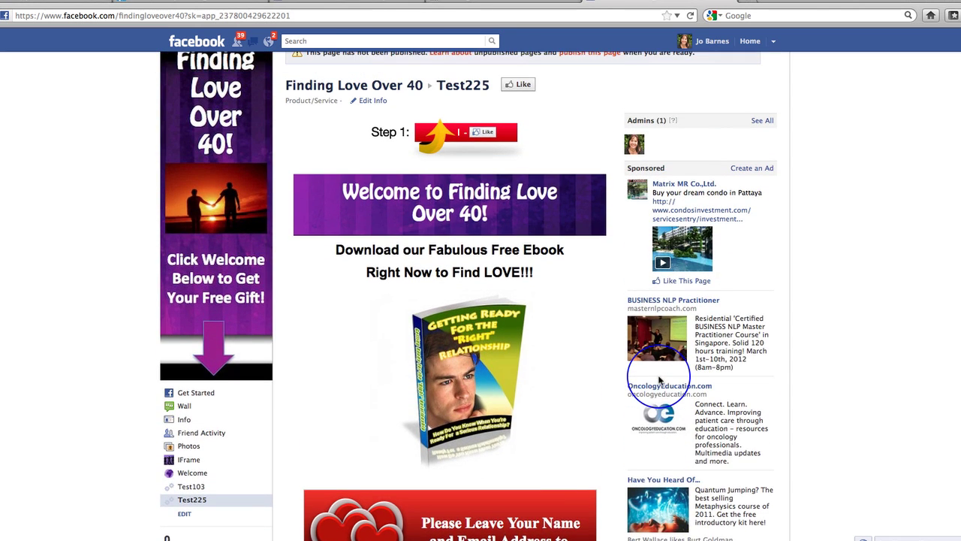
{"action": "scroll", "coordinate": [660, 380], "scroll_direction": "up", "scroll_amount": 1}
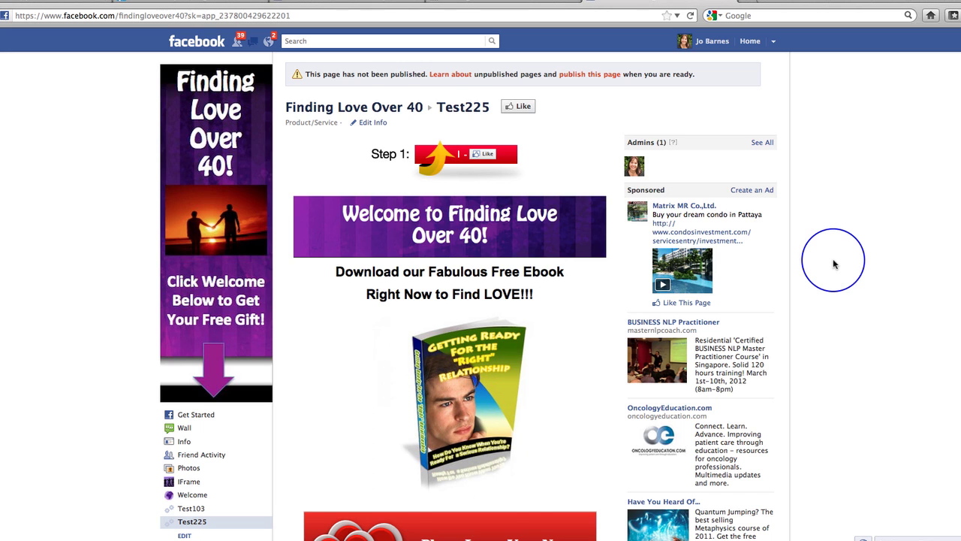
{"action": "scroll", "coordinate": [834, 264], "scroll_direction": "down", "scroll_amount": 5}
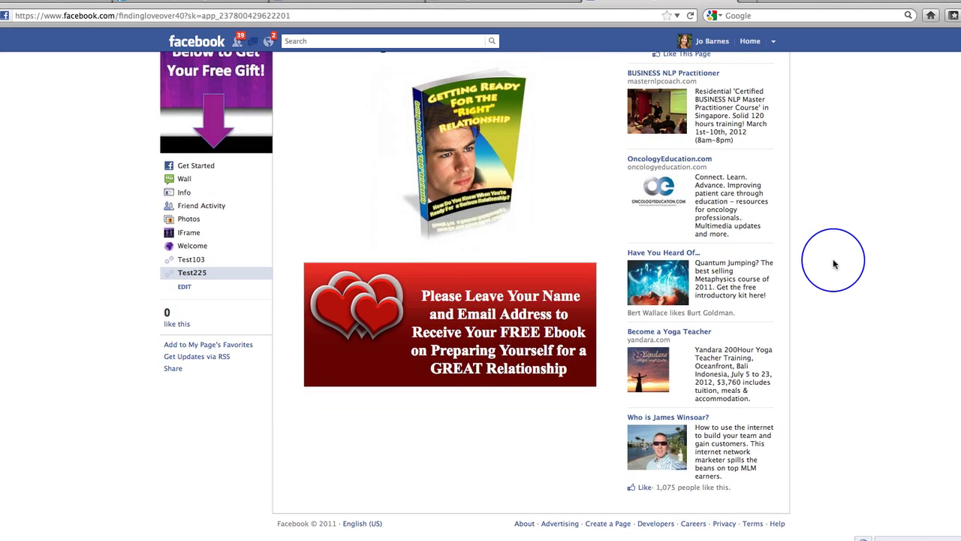
{"action": "scroll", "coordinate": [834, 263], "scroll_direction": "up", "scroll_amount": 5}
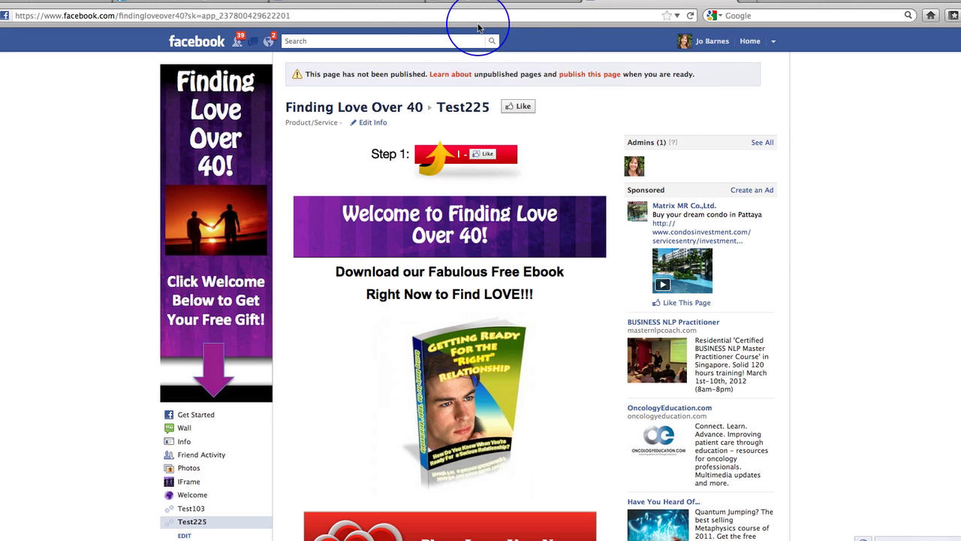
Step: Review the Test225 app's Basic settings on Facebook Developers and the pagetab link in add page code.rtf, then minimize that document
{"action": "left_click", "coordinate": [370, 2]}
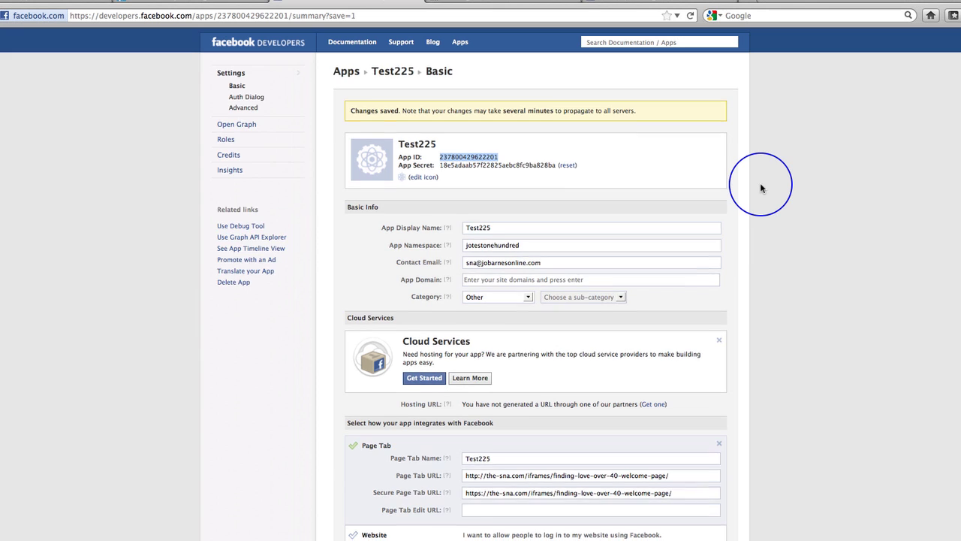
{"action": "scroll", "coordinate": [760, 183], "scroll_direction": "down", "scroll_amount": 1}
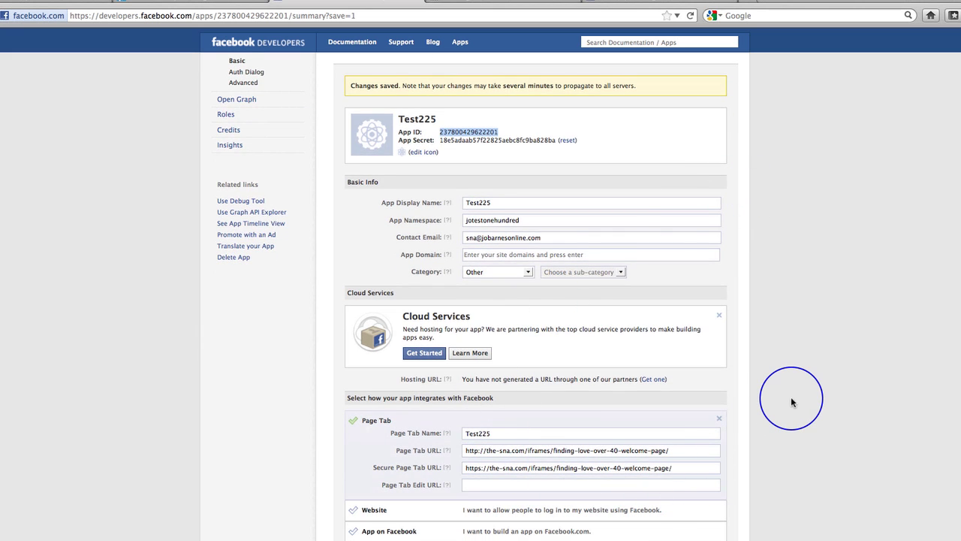
{"action": "scroll", "coordinate": [791, 401], "scroll_direction": "up", "scroll_amount": 1}
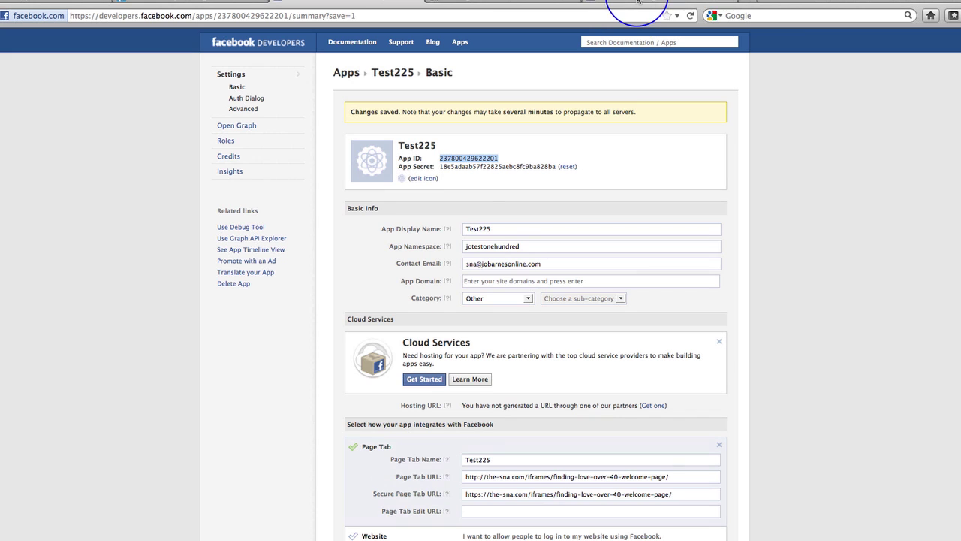
{"action": "left_click", "coordinate": [650, 537]}
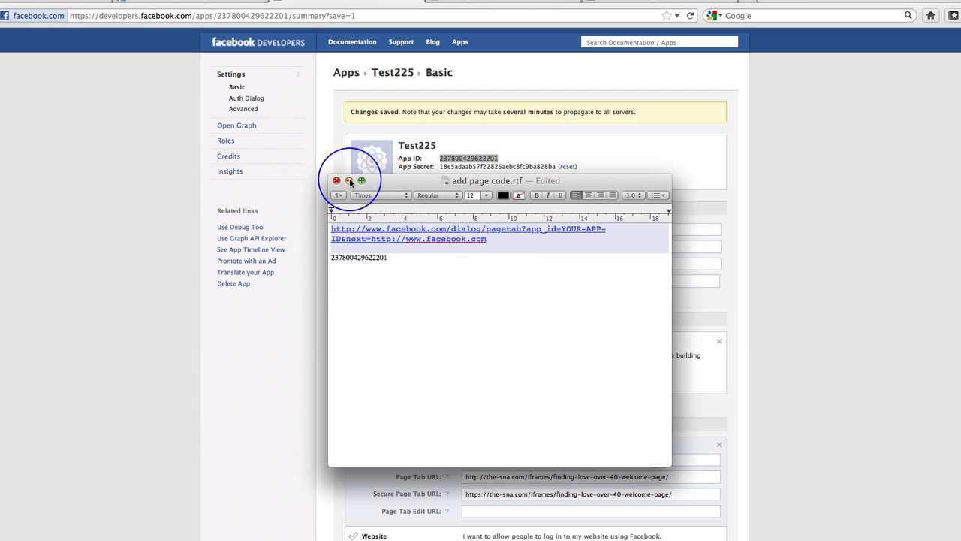
{"action": "left_click", "coordinate": [349, 180]}
Step: Return to the Test225 tab on the Finding Love Over 40 page and check its welcome content again
{"action": "left_click", "coordinate": [617, 5]}
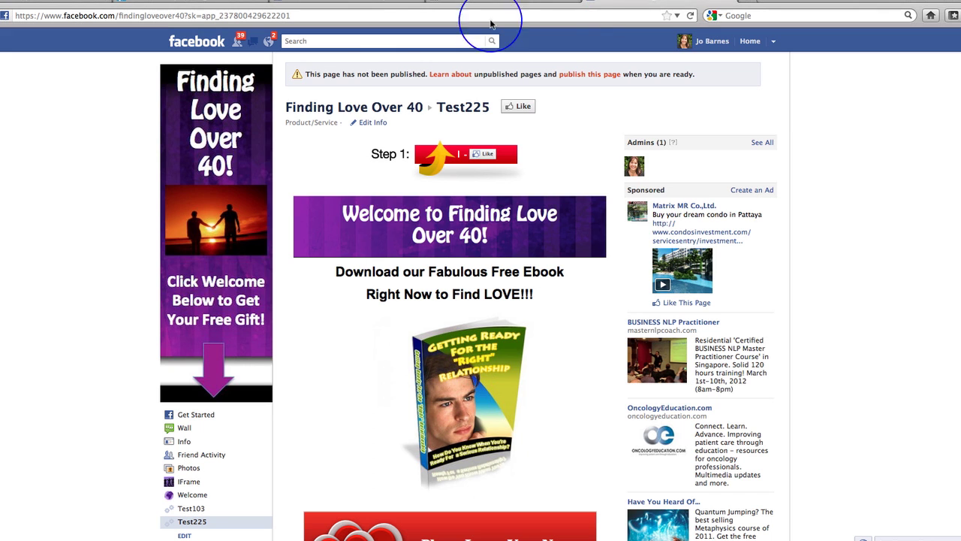
{"action": "scroll", "coordinate": [603, 358], "scroll_direction": "down", "scroll_amount": 5}
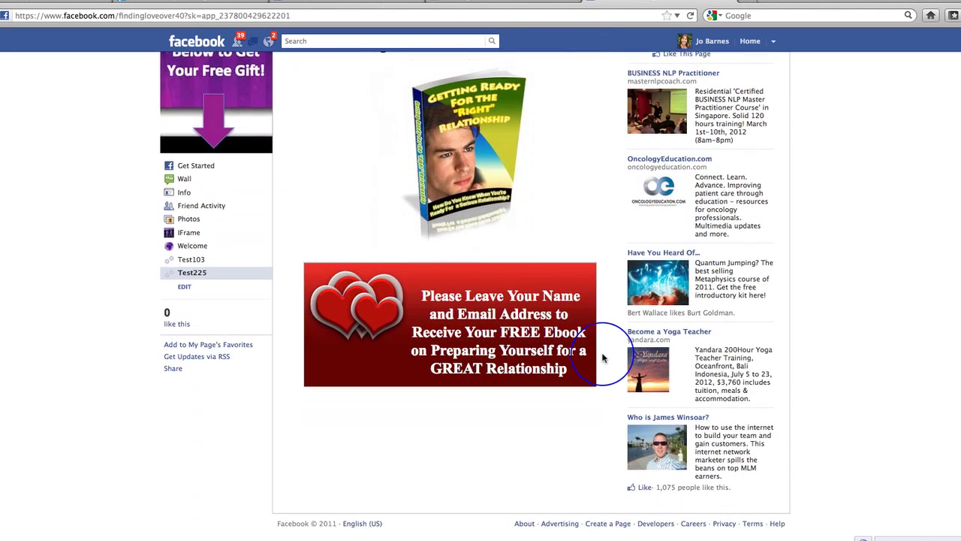
{"action": "scroll", "coordinate": [602, 358], "scroll_direction": "up", "scroll_amount": 5}
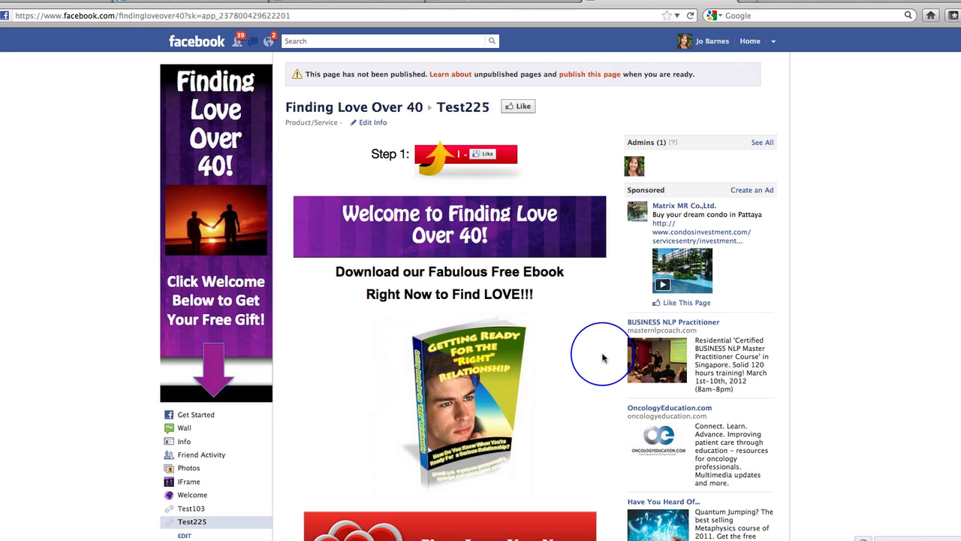
Step: Search Facebook for "the" and open The Social Networking Academy page in the Education category
{"action": "left_click", "coordinate": [316, 41]}
{"action": "type", "text": "the"}
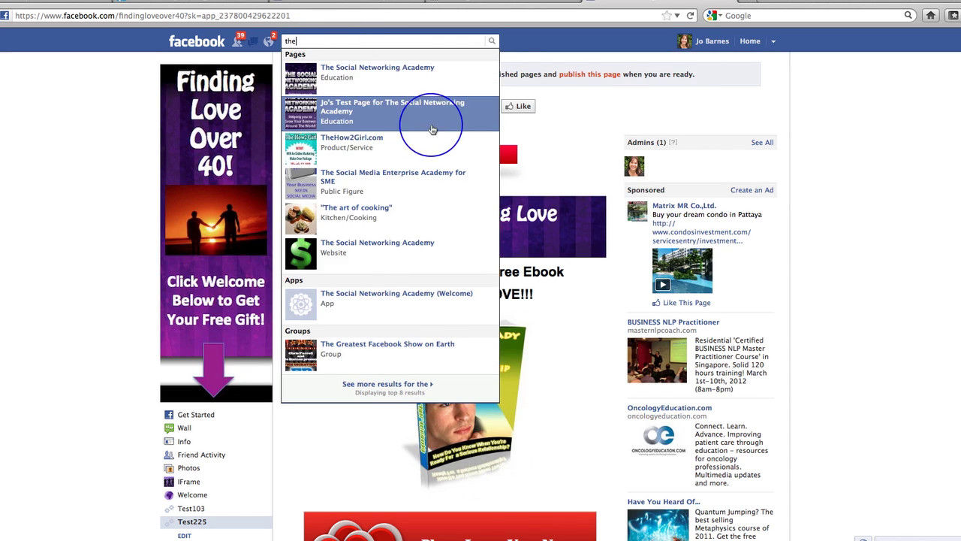
{"action": "left_click", "coordinate": [421, 68]}
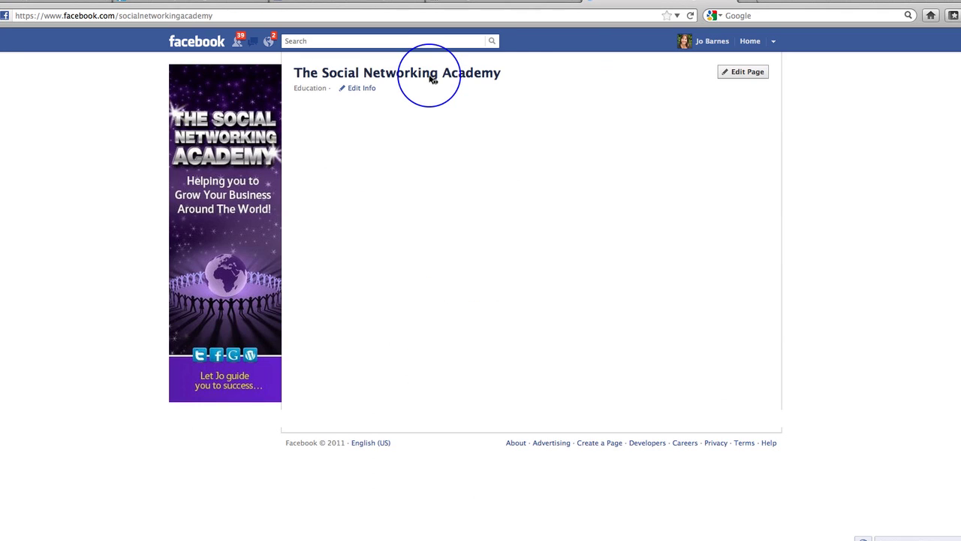